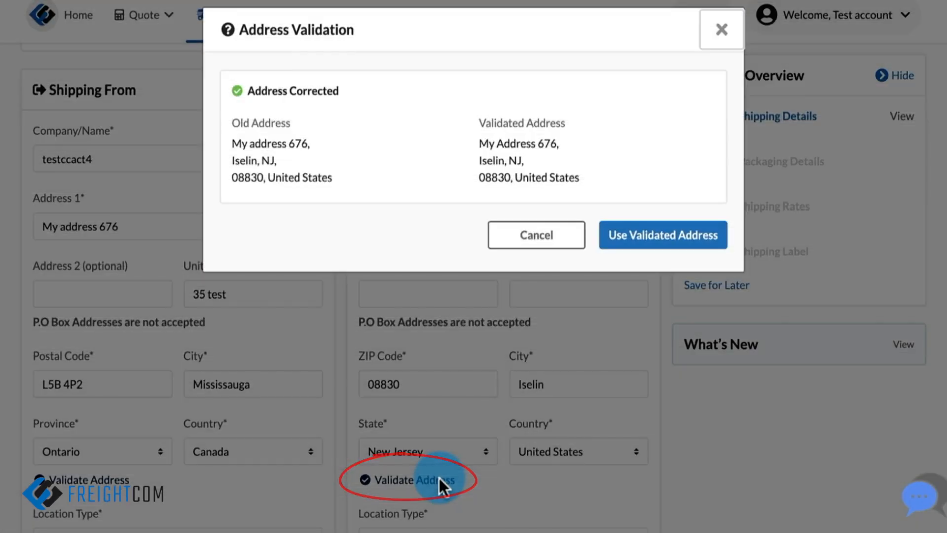
Apply the validated recipient address and choose Business - Tailgate Required as the location type for both sender and recipient.
{"action": "left_click", "coordinate": [643, 249]}
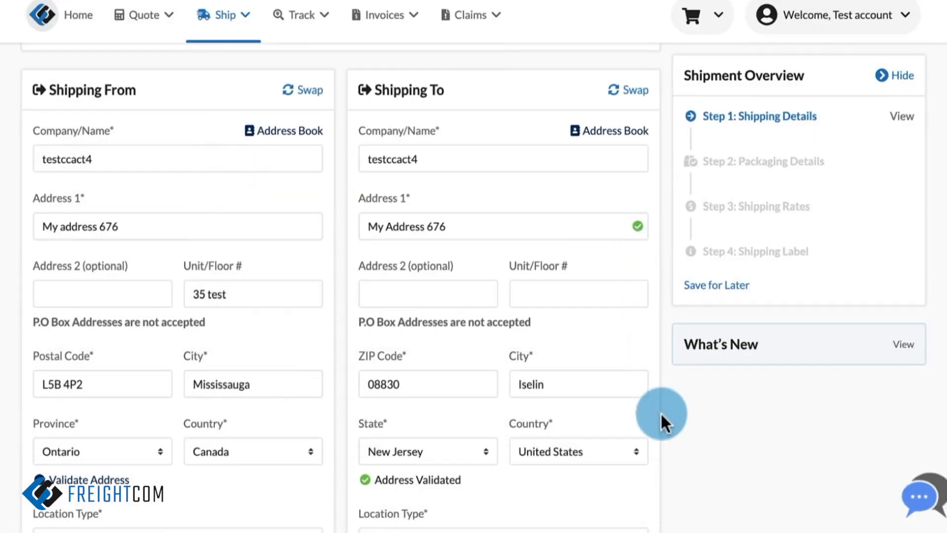
{"action": "scroll", "coordinate": [661, 412], "scroll_direction": "down", "scroll_amount": 5}
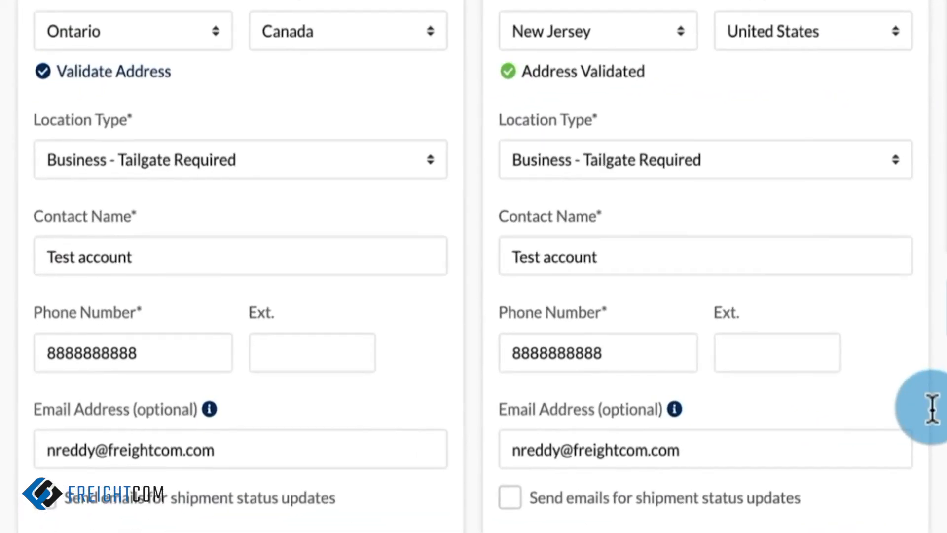
{"action": "left_click", "coordinate": [341, 163]}
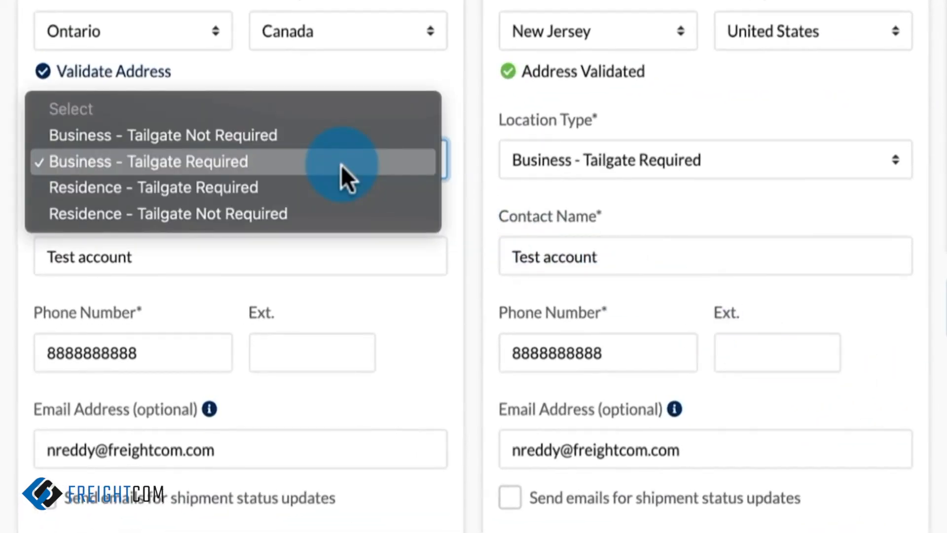
{"action": "left_click", "coordinate": [341, 164]}
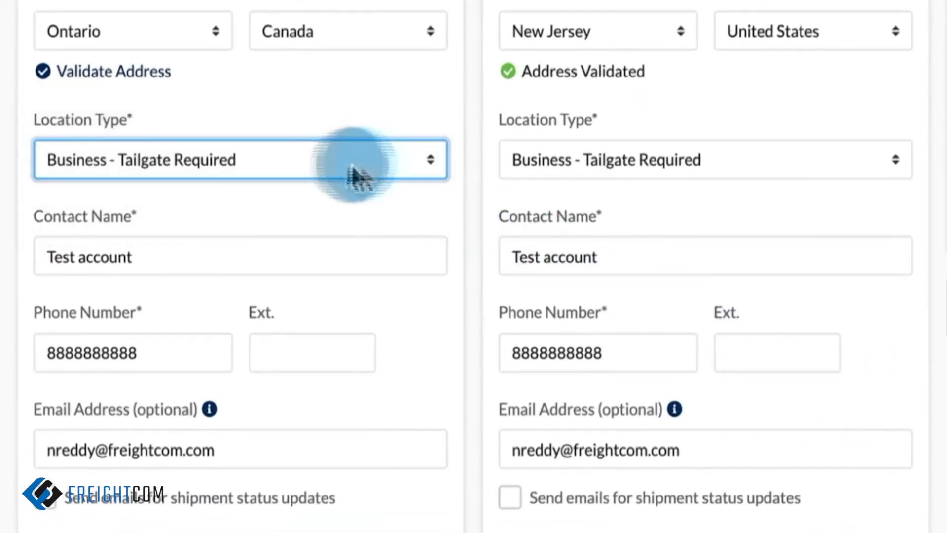
{"action": "left_click", "coordinate": [740, 158]}
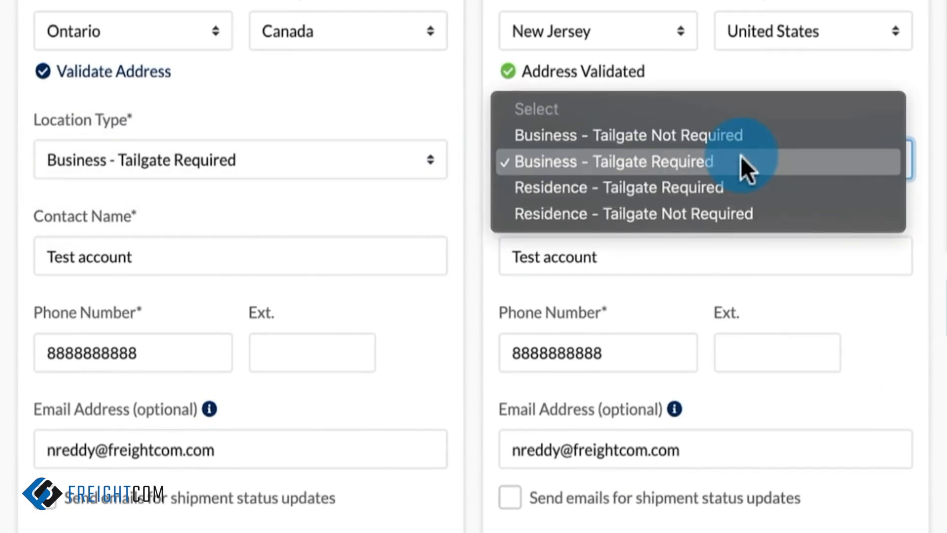
{"action": "left_click", "coordinate": [740, 157]}
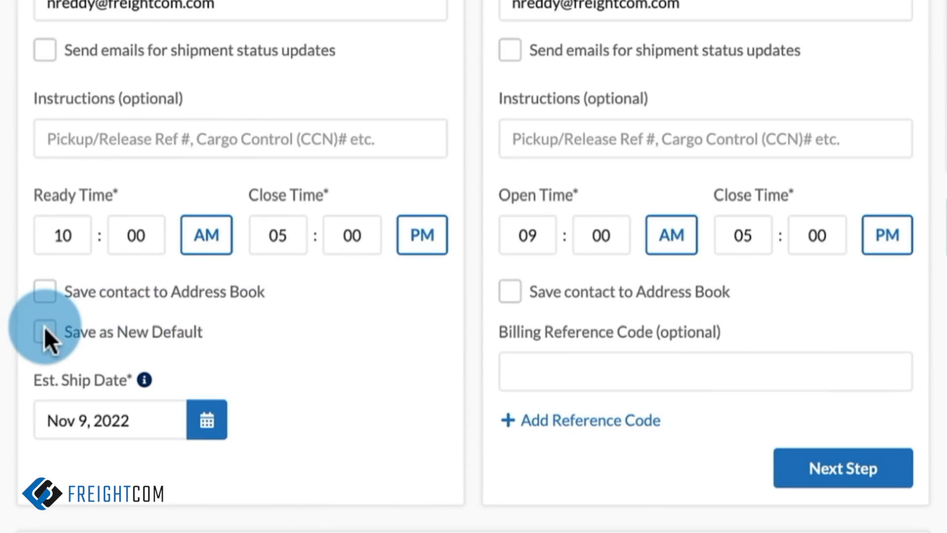
Mark the sender details as the new default and the recipient contact for saving to the address book.
{"action": "left_click", "coordinate": [45, 331]}
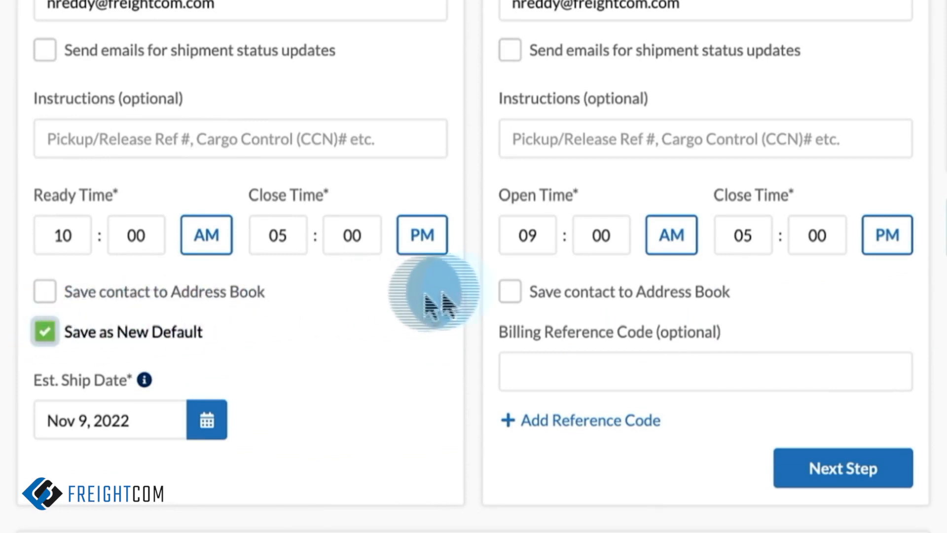
{"action": "left_click", "coordinate": [508, 288]}
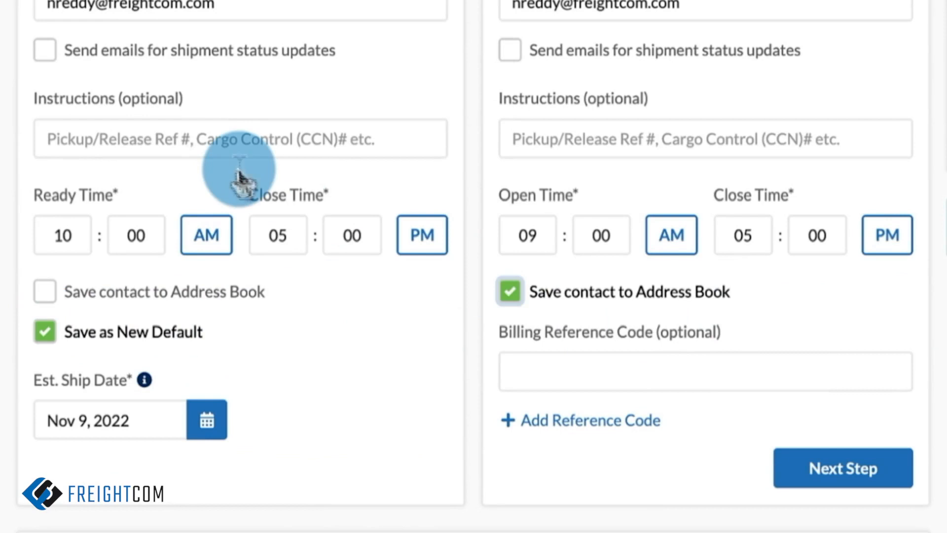
Set the estimated ship date to Nov 10, 2022 and proceed to the packaging details.
{"action": "left_click", "coordinate": [208, 423]}
{"action": "left_click", "coordinate": [181, 256]}
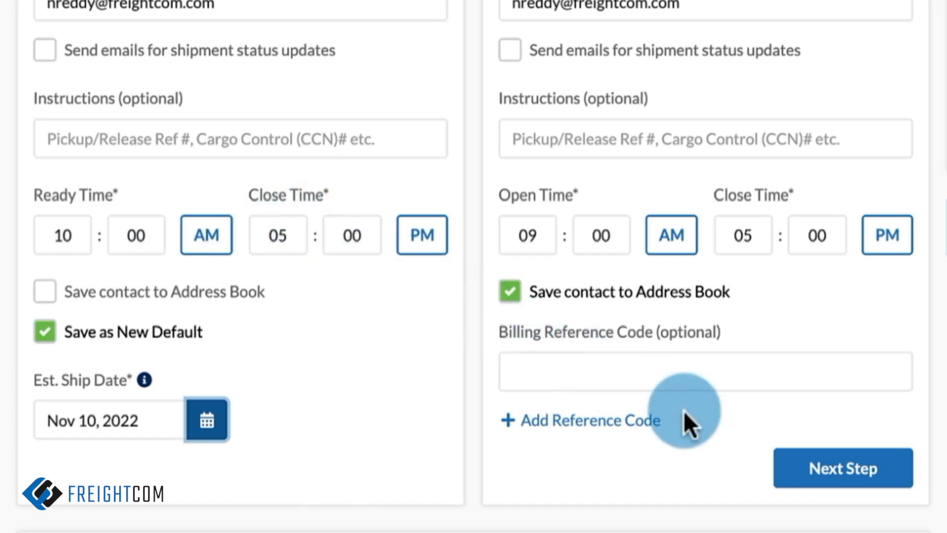
{"action": "left_click", "coordinate": [807, 476]}
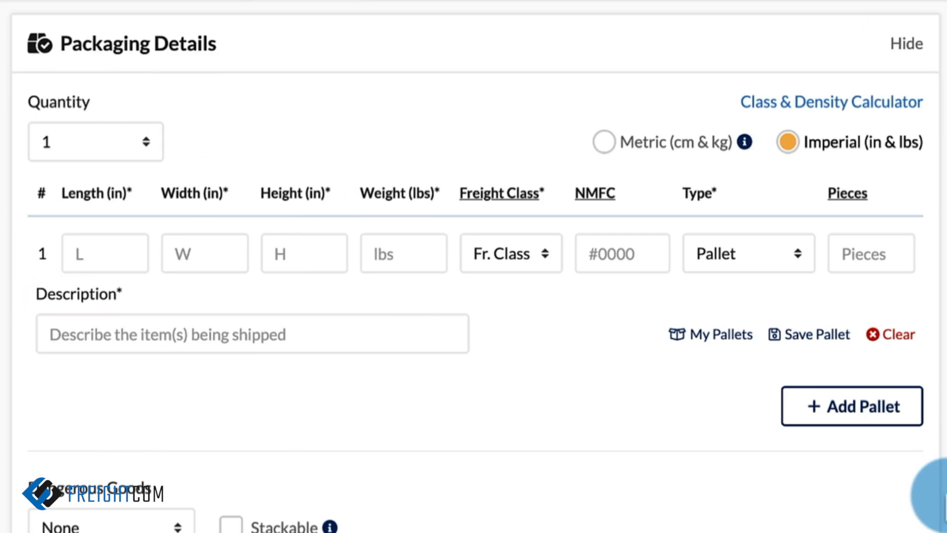
Set the pallet quantity to 2 and use Imperial (in & lbs) as the measurement units.
{"action": "left_click", "coordinate": [143, 141]}
{"action": "left_click", "coordinate": [134, 161]}
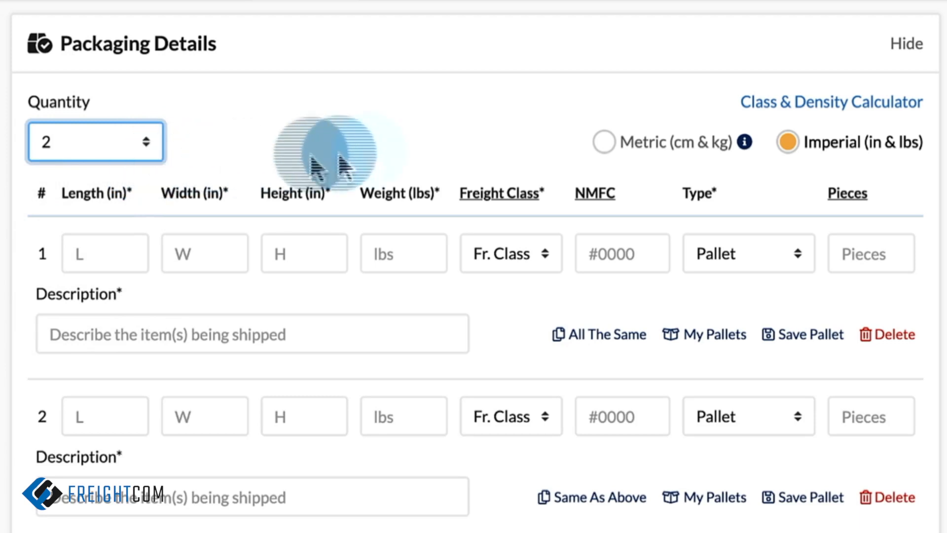
{"action": "left_click", "coordinate": [602, 143]}
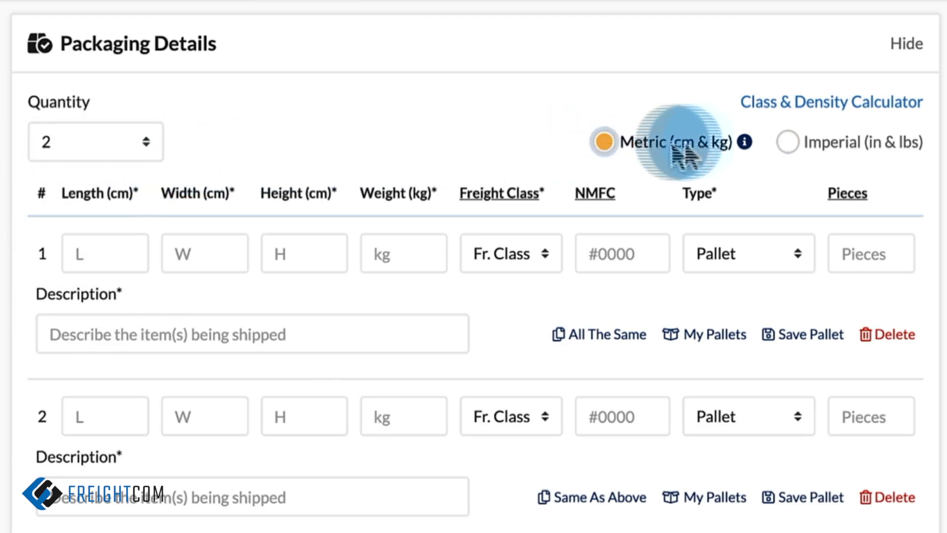
{"action": "left_click", "coordinate": [794, 143]}
Enter the first pallet's size as 40 x 40 x 45 in and its weight as 400 lbs.
{"action": "left_click", "coordinate": [104, 253]}
{"action": "type", "text": "40"}
{"action": "left_click", "coordinate": [219, 253]}
{"action": "type", "text": "40"}
{"action": "left_click", "coordinate": [311, 252]}
{"action": "type", "text": "45"}
{"action": "left_click", "coordinate": [414, 252]}
{"action": "type", "text": "400"}
Give the first pallet freight class 100, NMFC 1234, type Pallet, 1 piece and the description "Black Table".
{"action": "left_click", "coordinate": [484, 253]}
{"action": "left_click", "coordinate": [619, 251]}
{"action": "type", "text": "1234"}
{"action": "left_click", "coordinate": [624, 294]}
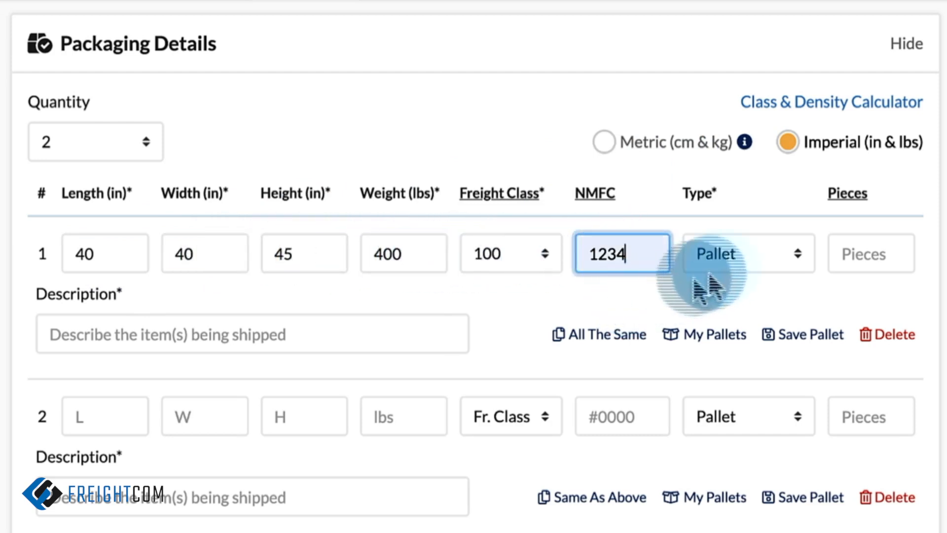
{"action": "left_click", "coordinate": [779, 259]}
{"action": "left_click", "coordinate": [765, 261]}
{"action": "left_click", "coordinate": [857, 255]}
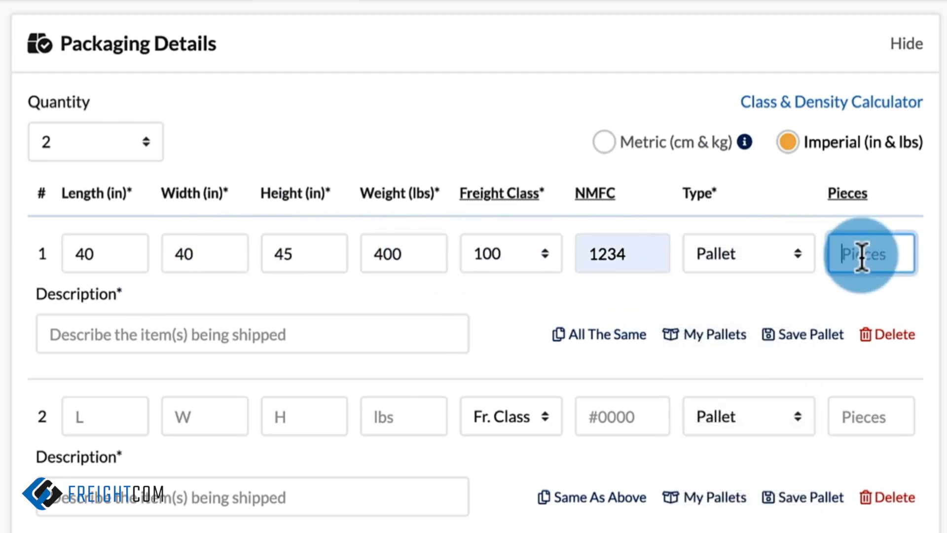
{"action": "type", "text": "1"}
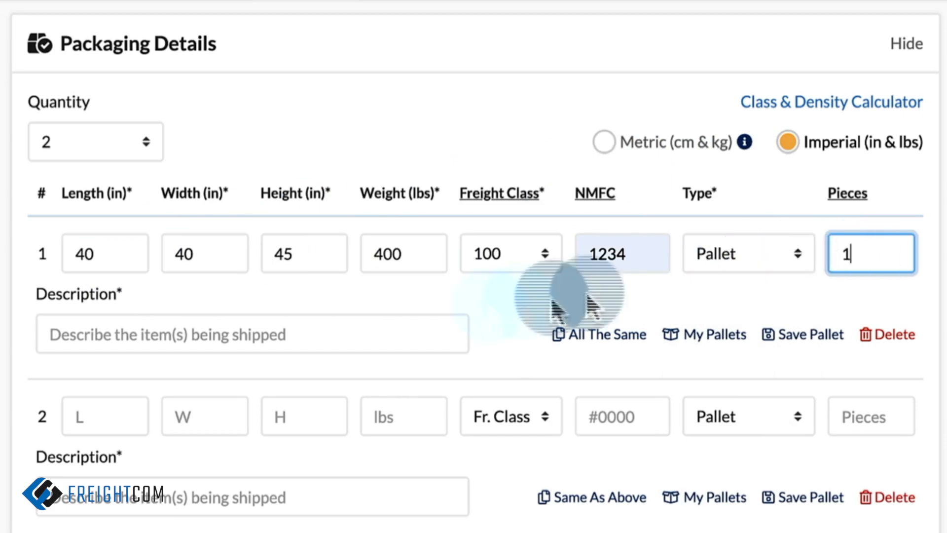
{"action": "left_click", "coordinate": [313, 331]}
{"action": "type", "text": "Black Table"}
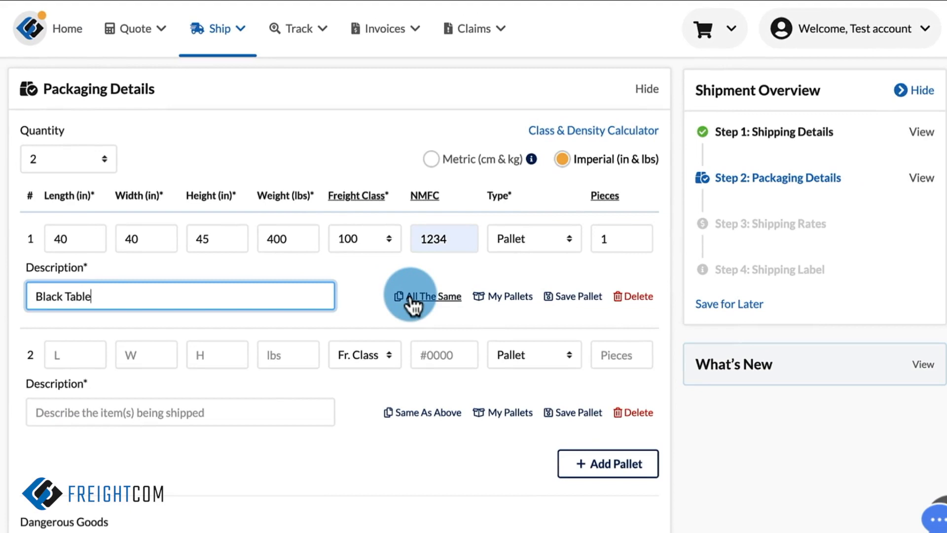
Copy the first pallet's details to the second one and save the first as a reusable pallet named "Black Table".
{"action": "left_click", "coordinate": [409, 299]}
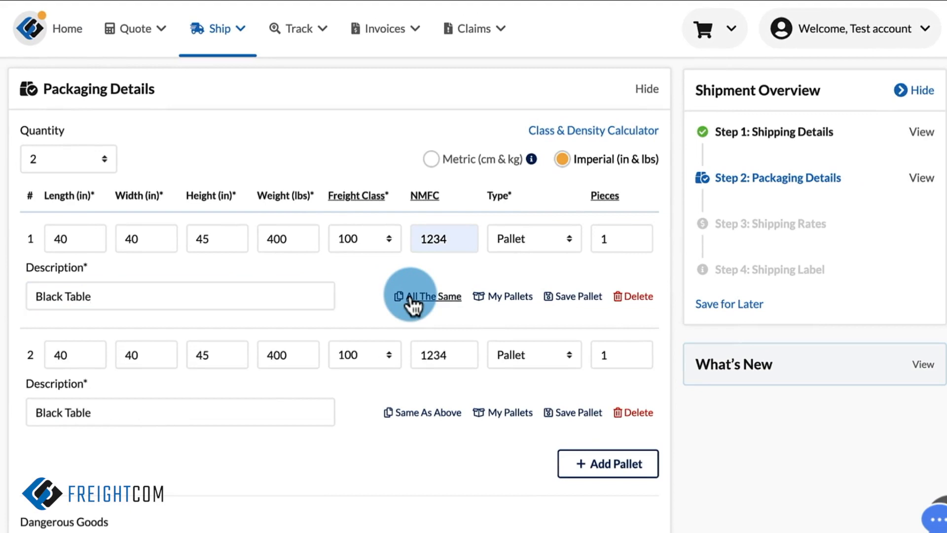
{"action": "left_click", "coordinate": [572, 297]}
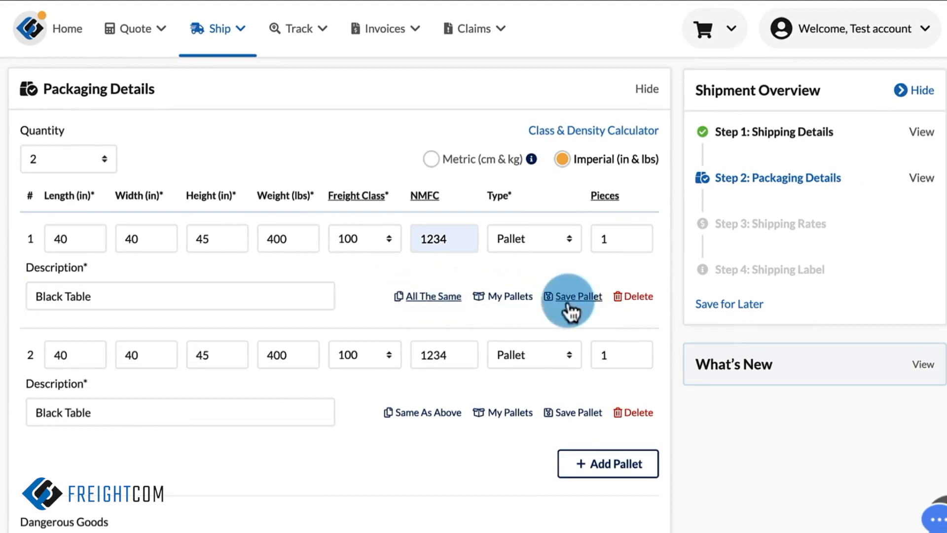
{"action": "left_click", "coordinate": [640, 170]}
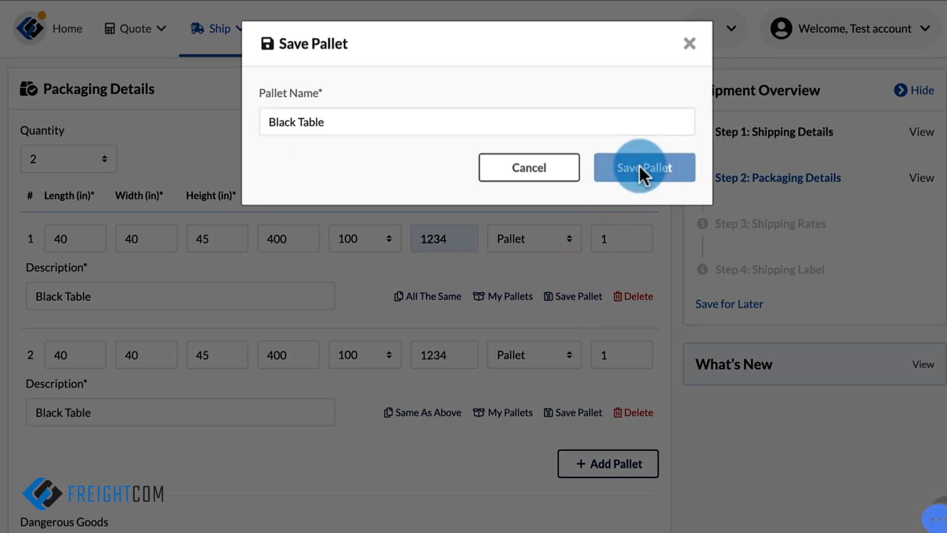
Check the list of saved pallets from the second pallet's entry and close it without choosing one.
{"action": "left_click", "coordinate": [500, 412]}
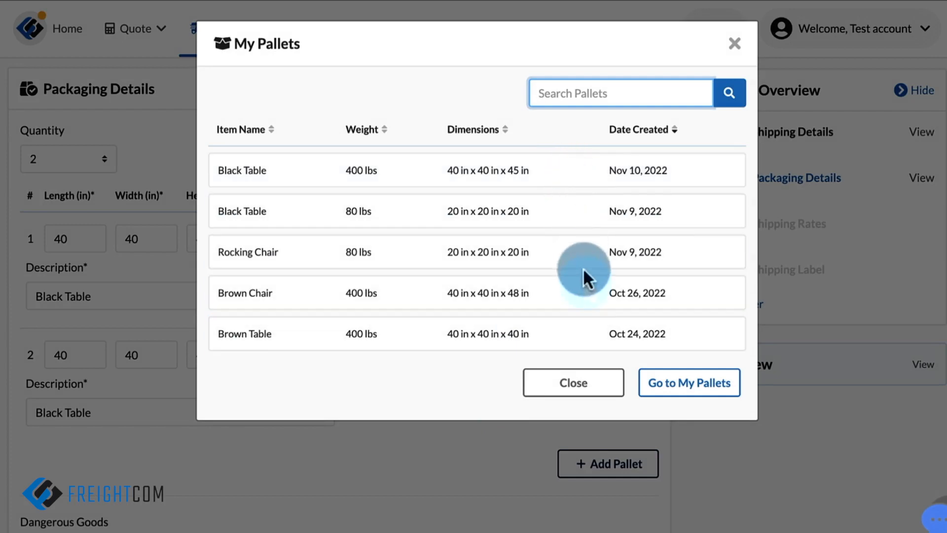
{"action": "left_click", "coordinate": [598, 385]}
{"action": "left_click", "coordinate": [651, 466]}
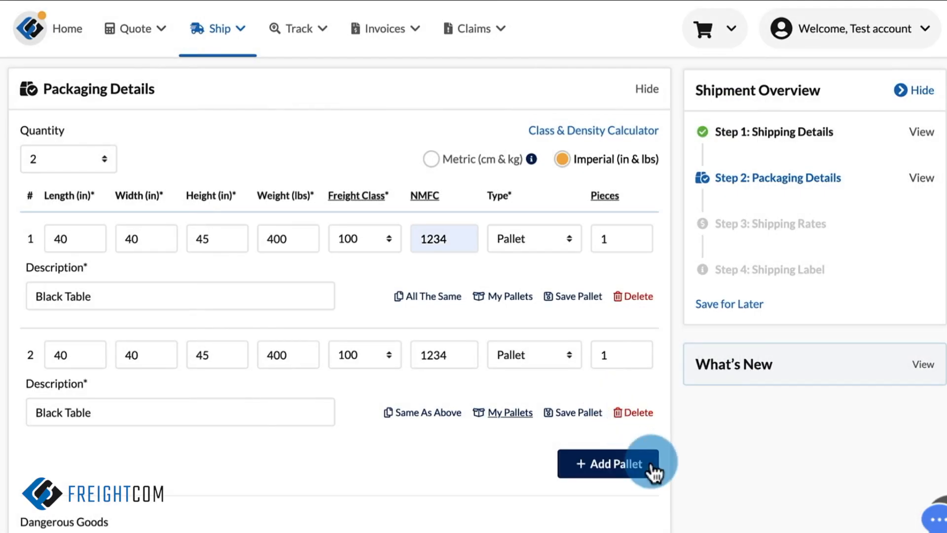
Review the dangerous goods options, leave the setting at None, and mark the pallets as stackable.
{"action": "scroll", "coordinate": [649, 460], "scroll_direction": "down", "scroll_amount": 3}
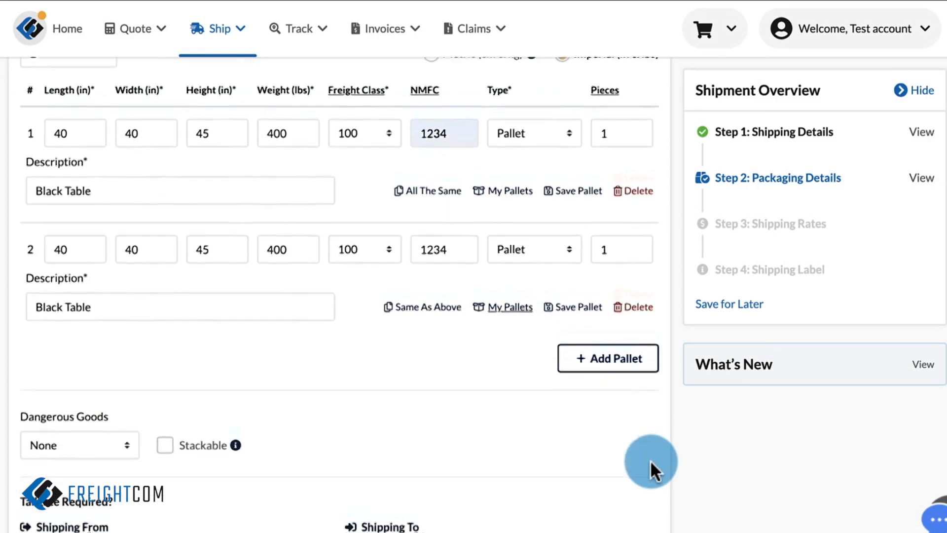
{"action": "left_click", "coordinate": [123, 366]}
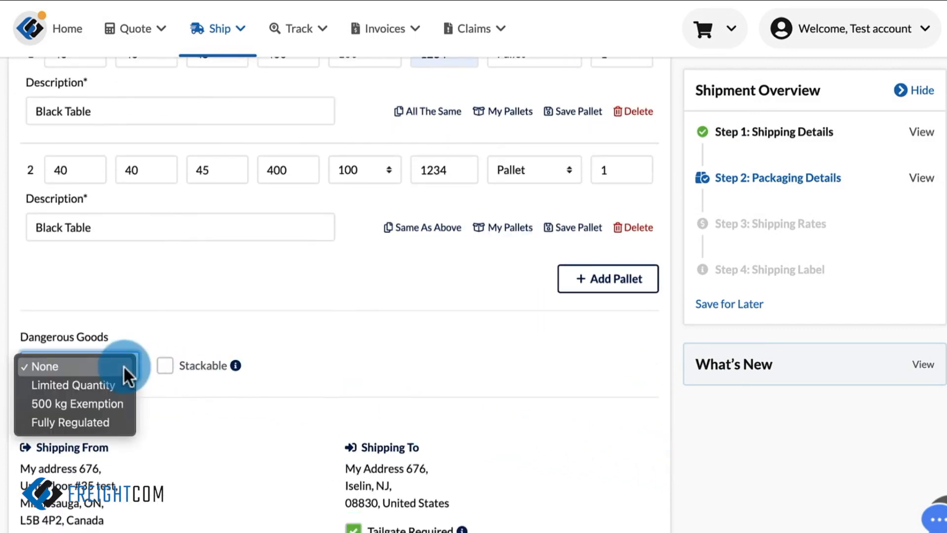
{"action": "key", "text": "Down"}
{"action": "key", "text": "Down"}
{"action": "key", "text": "Down"}
{"action": "key", "text": "Up"}
{"action": "key", "text": "Up"}
{"action": "key", "text": "Up"}
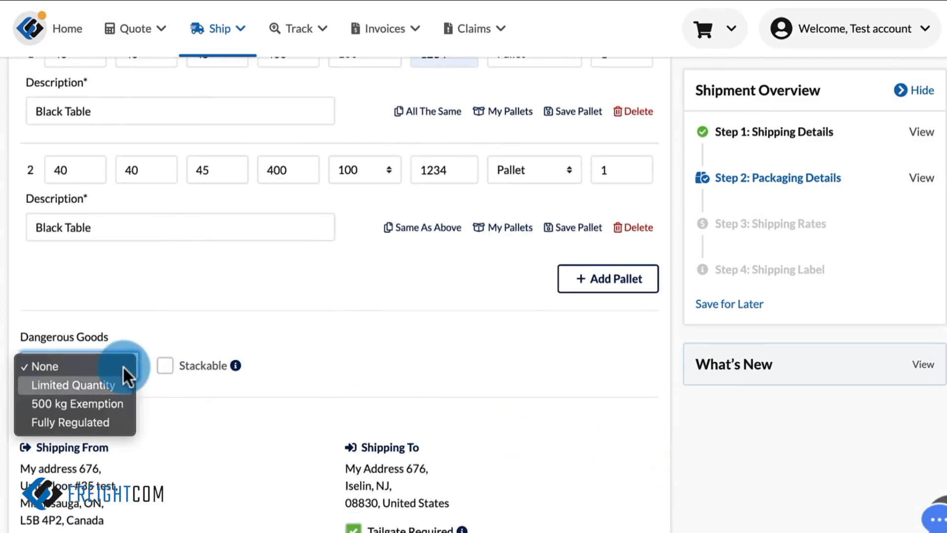
{"action": "key", "text": "Return"}
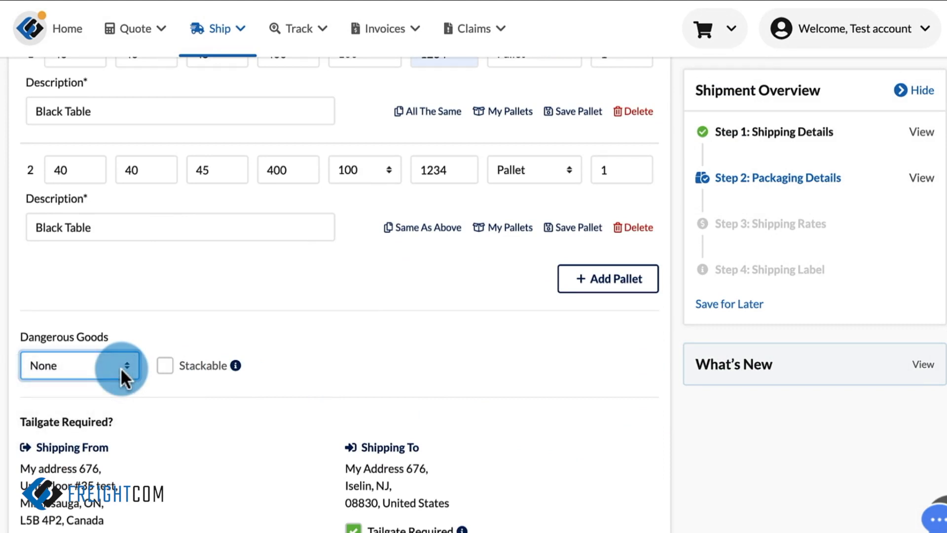
{"action": "left_click", "coordinate": [163, 366]}
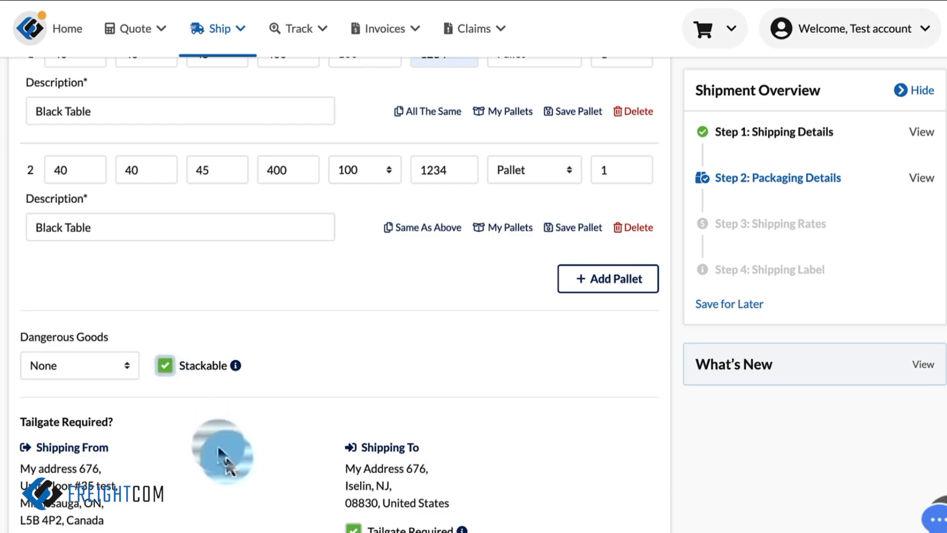
Add the Appointment Delivery service for the pallets and request the shipping rates.
{"action": "scroll", "coordinate": [228, 458], "scroll_direction": "down", "scroll_amount": 10}
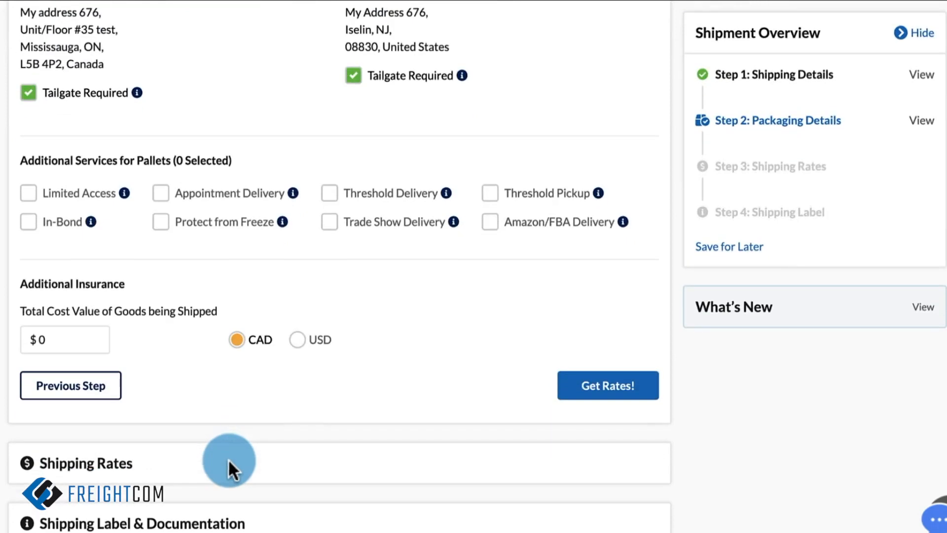
{"action": "left_click", "coordinate": [161, 193]}
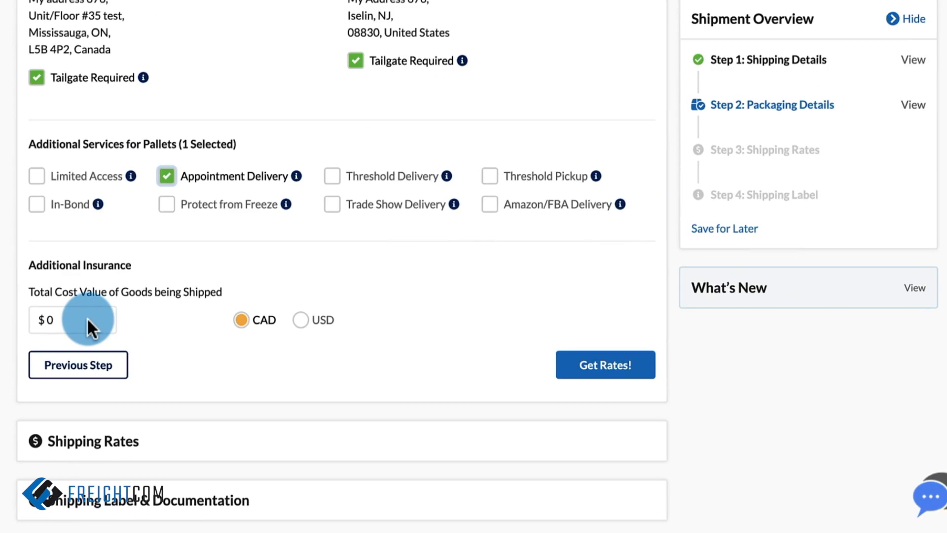
{"action": "left_click", "coordinate": [575, 365]}
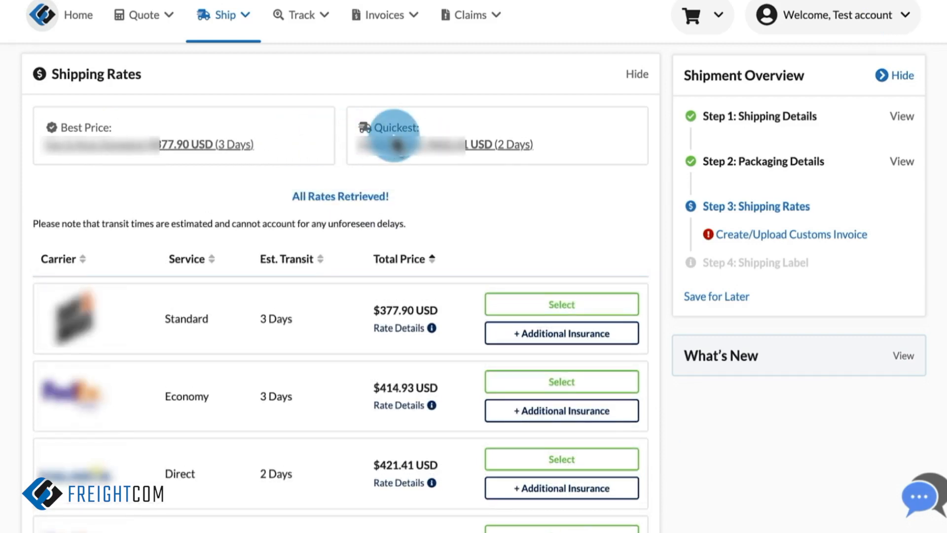
Select the Standard 3-day rate at $377.90 USD and check its additional insurance options without adding any.
{"action": "left_click", "coordinate": [559, 307]}
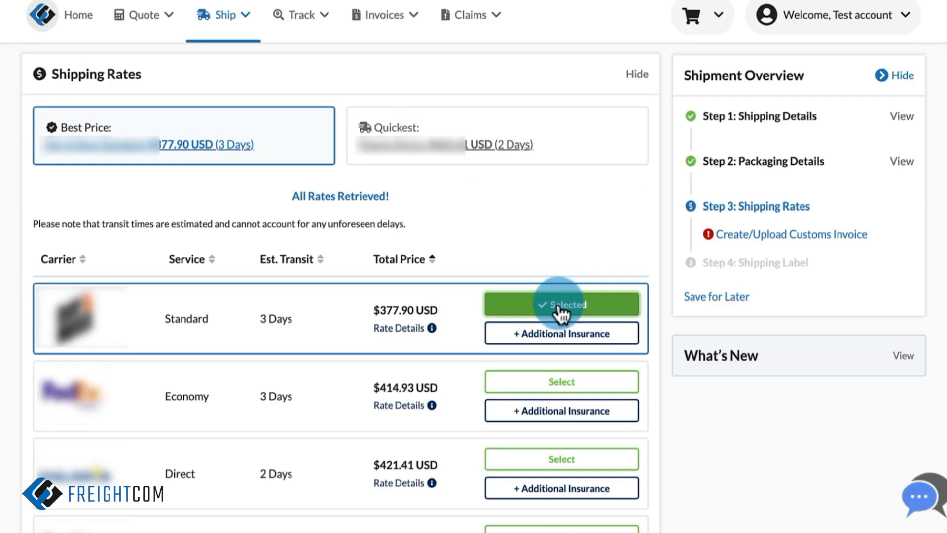
{"action": "left_click", "coordinate": [574, 333]}
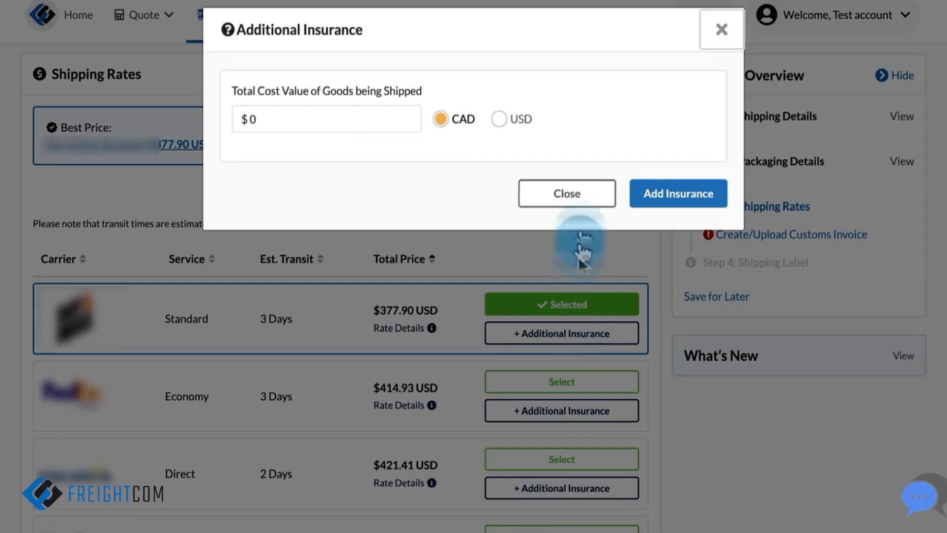
{"action": "left_click", "coordinate": [581, 198]}
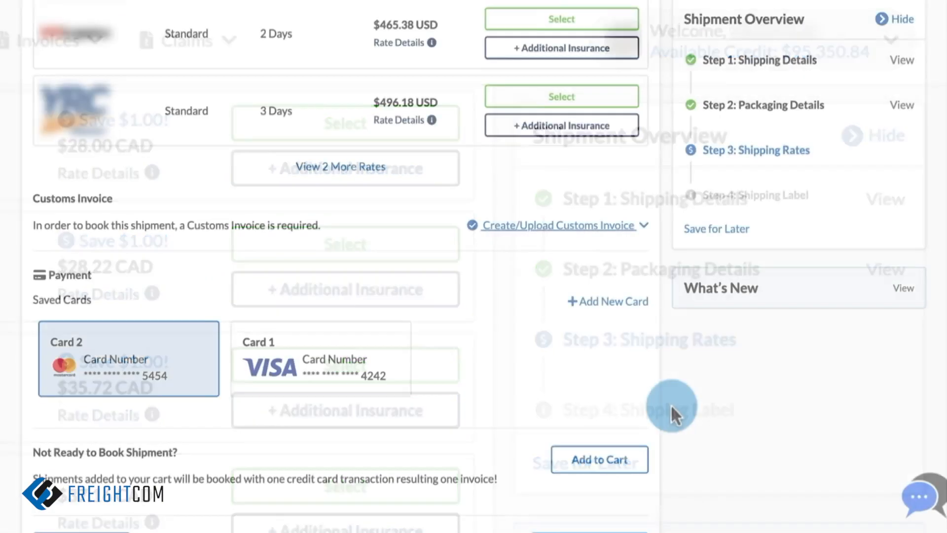
Choose the saved Visa card as payment, book the shipment and look through the available shipment documents.
{"action": "left_click", "coordinate": [481, 322]}
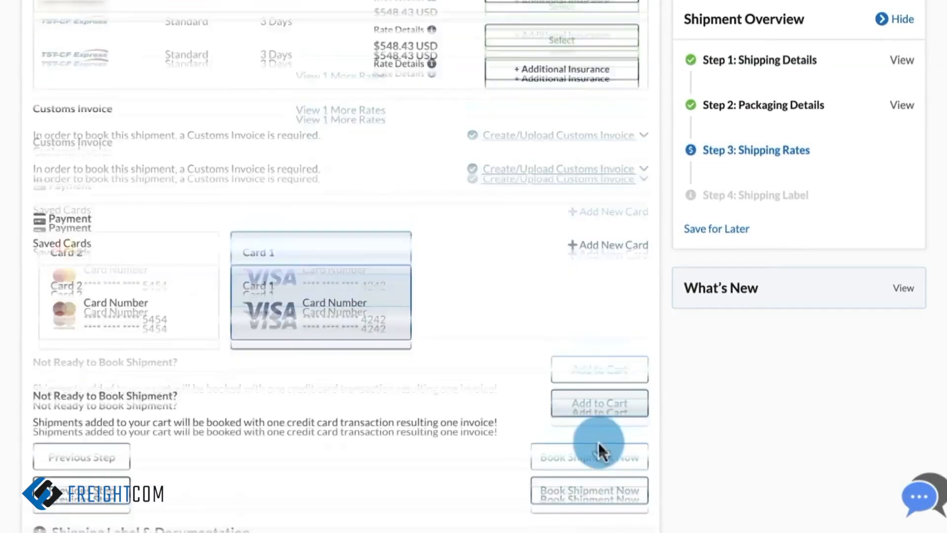
{"action": "left_click", "coordinate": [618, 344]}
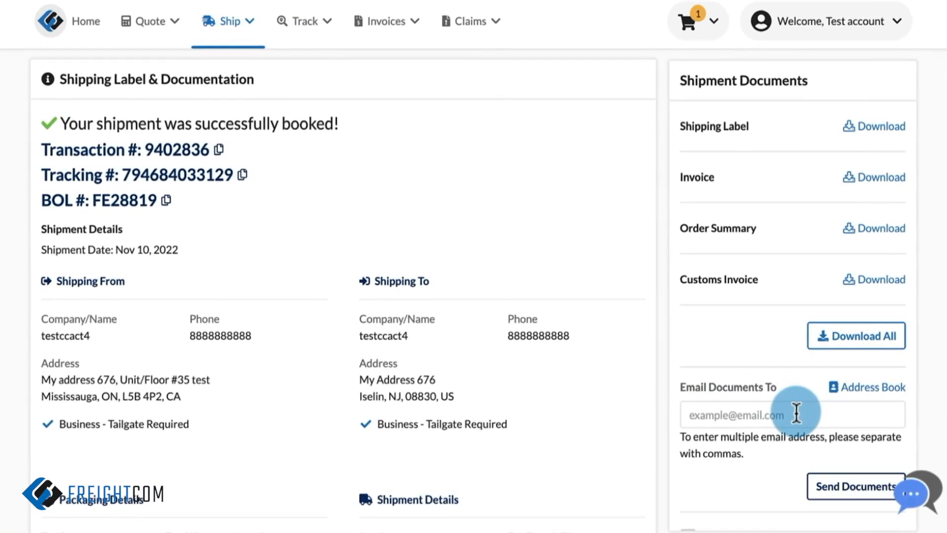
{"action": "scroll", "coordinate": [796, 413], "scroll_direction": "down", "scroll_amount": 1}
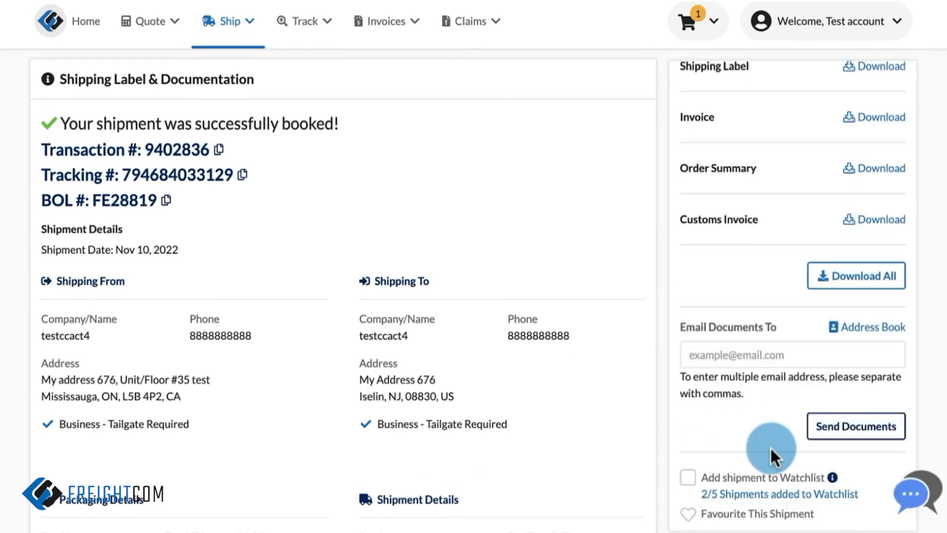
Add the booked shipment to the Watchlist and review the list of watched shipments.
{"action": "left_click", "coordinate": [685, 476]}
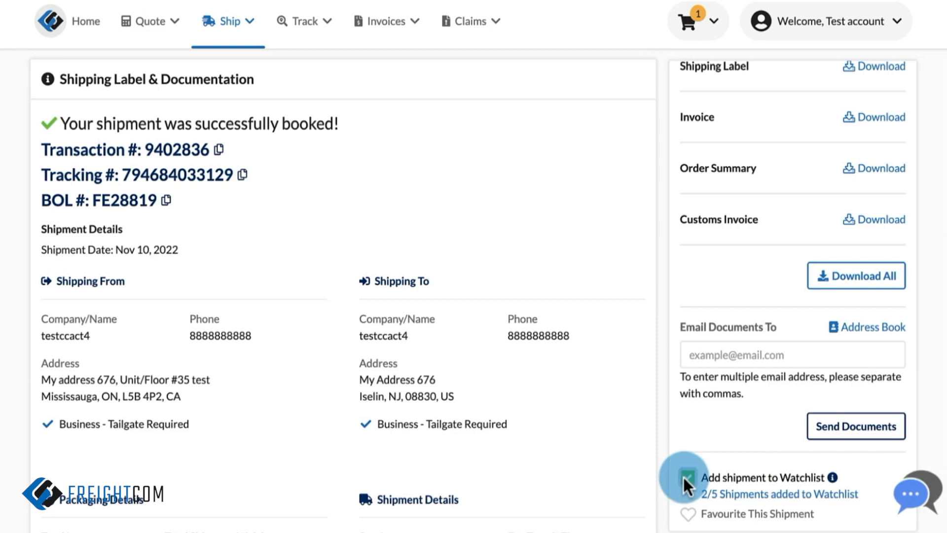
{"action": "left_click", "coordinate": [735, 494]}
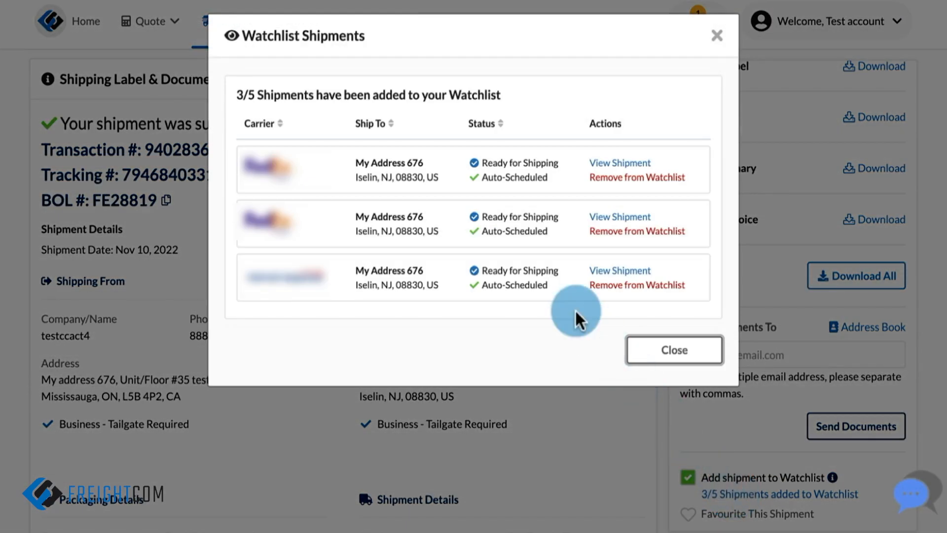
{"action": "left_click", "coordinate": [644, 352]}
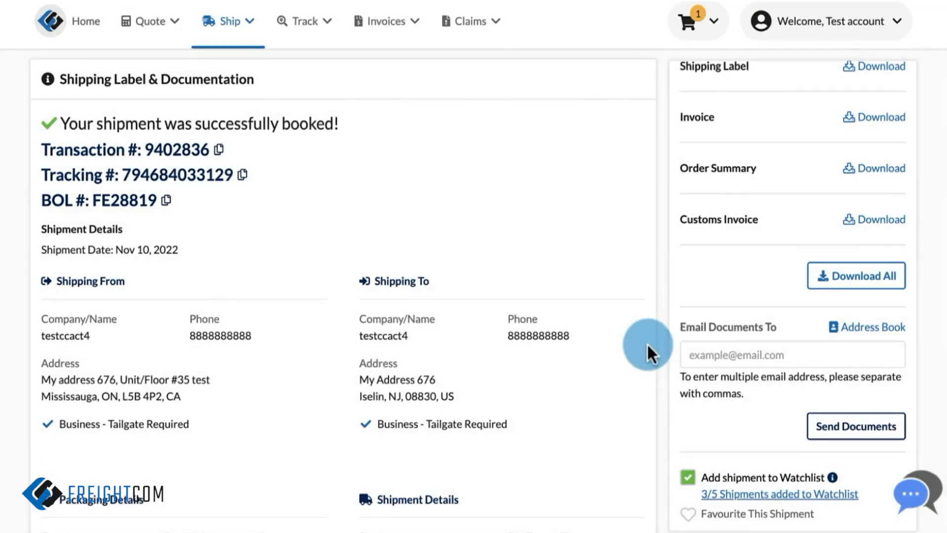
Save the booked shipment as a favourite named Black Table, keeping all the save options included.
{"action": "left_click", "coordinate": [687, 515]}
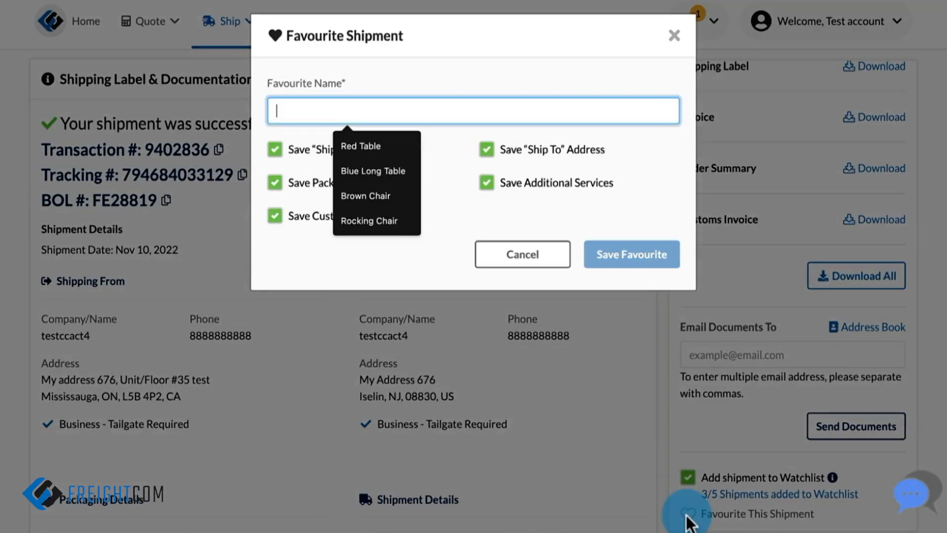
{"action": "type", "text": "Bl"}
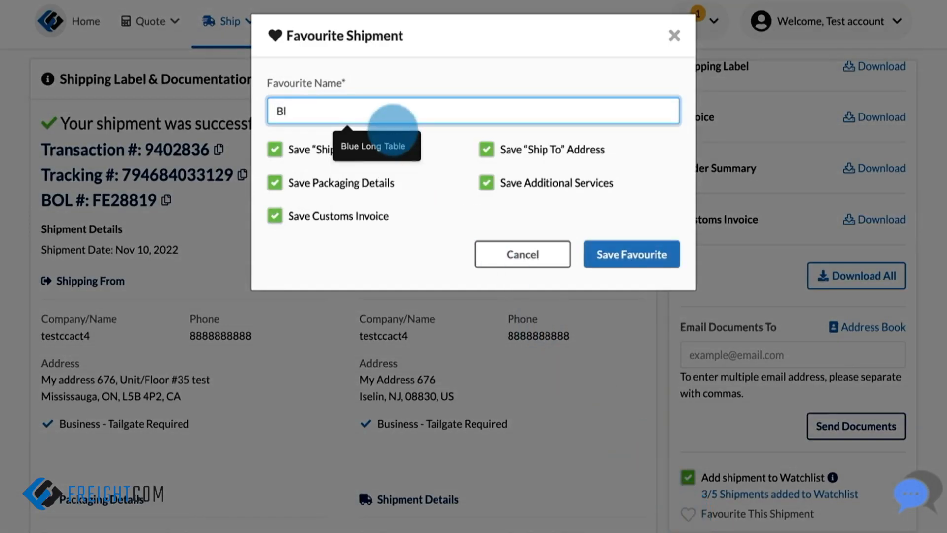
{"action": "type", "text": "ack Table"}
{"action": "left_click", "coordinate": [624, 250]}
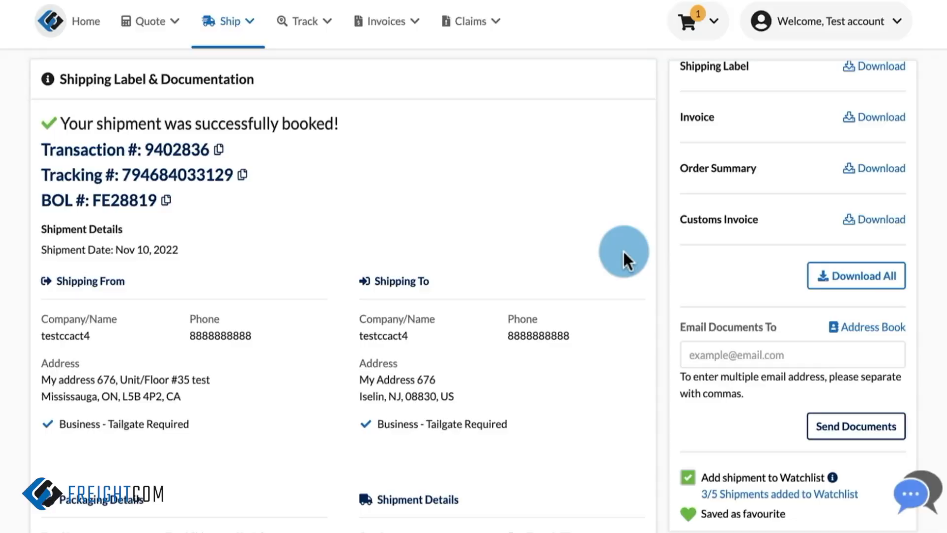
Start a new shipment and autofill its details from the Black Table favourite.
{"action": "left_click", "coordinate": [236, 27]}
{"action": "left_click", "coordinate": [247, 58]}
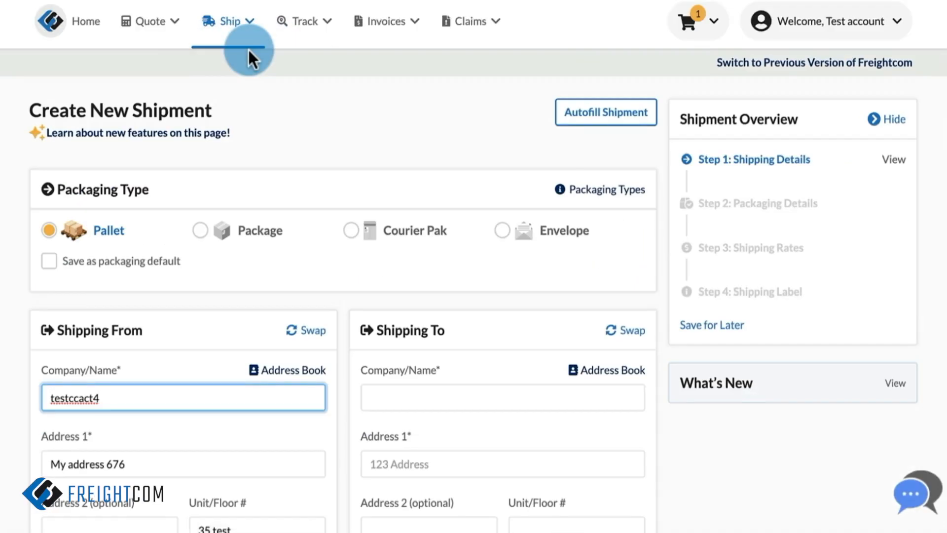
{"action": "left_click", "coordinate": [597, 112]}
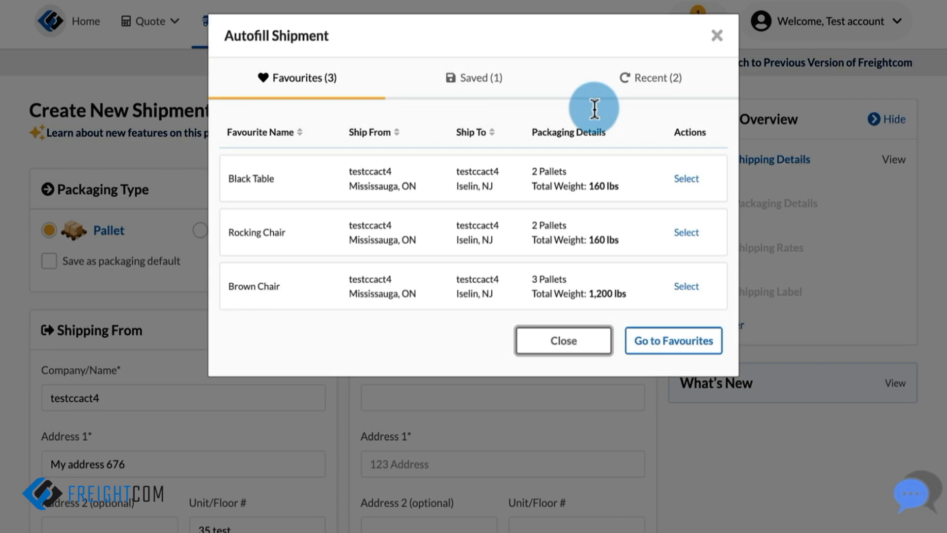
{"action": "left_click", "coordinate": [688, 179]}
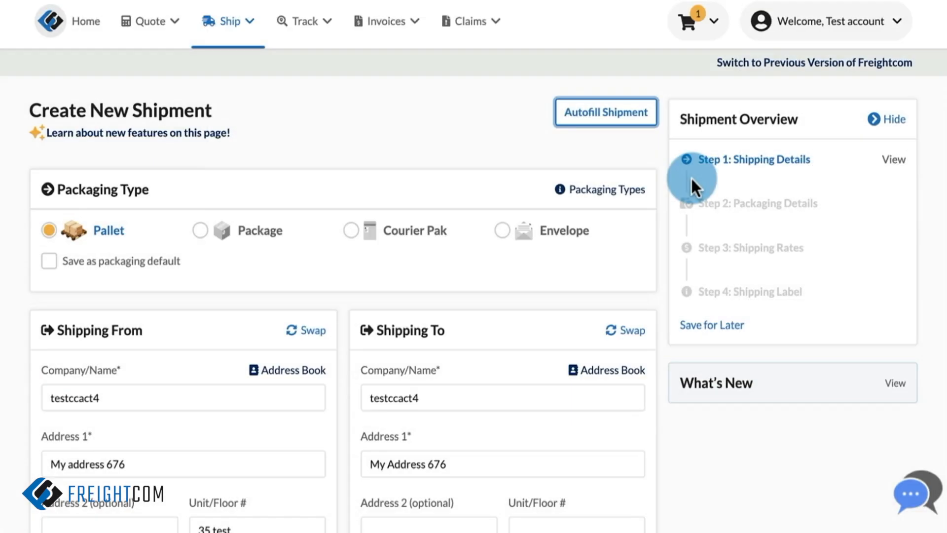
{"action": "scroll", "coordinate": [649, 262], "scroll_direction": "down", "scroll_amount": 4}
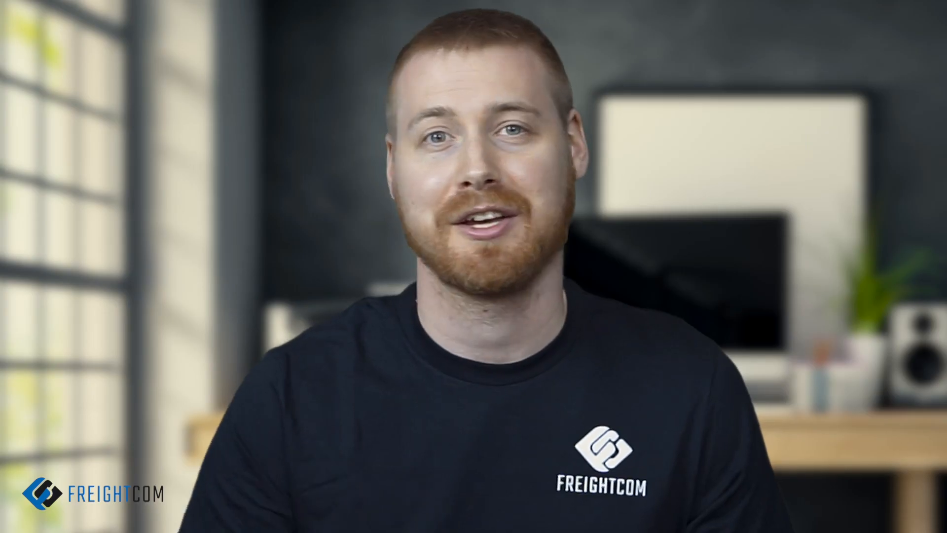